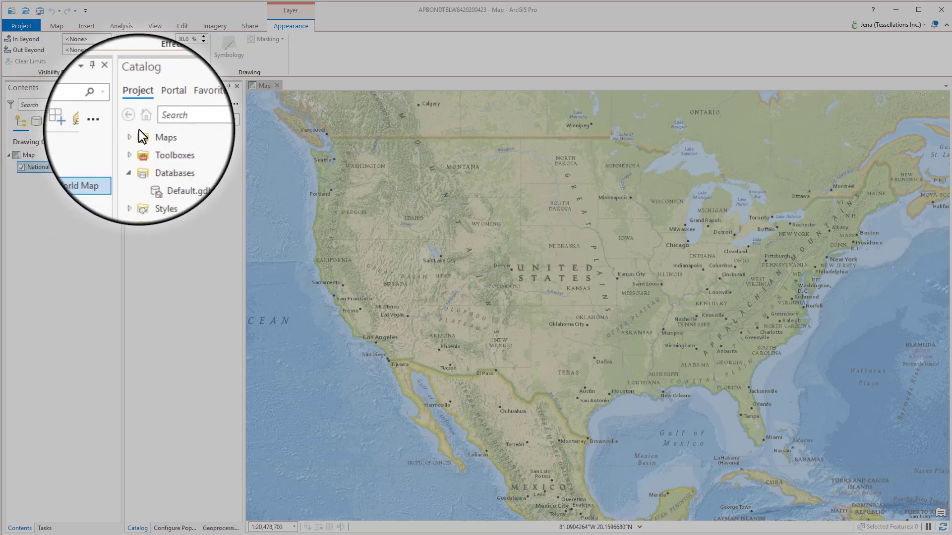
From the Default.gdb context menu, choose Import > Table to launch Table To Table.
right_click(170, 171)
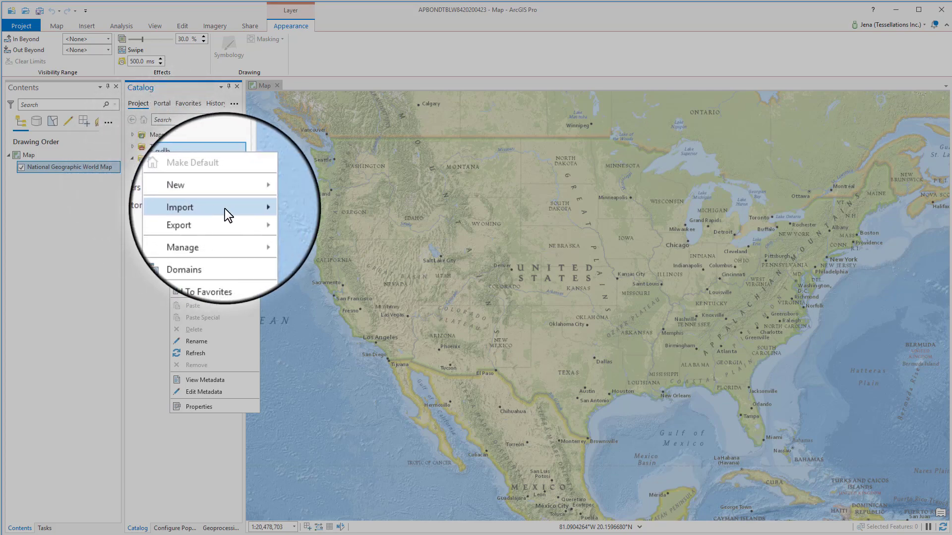
mouse_move(225, 209)
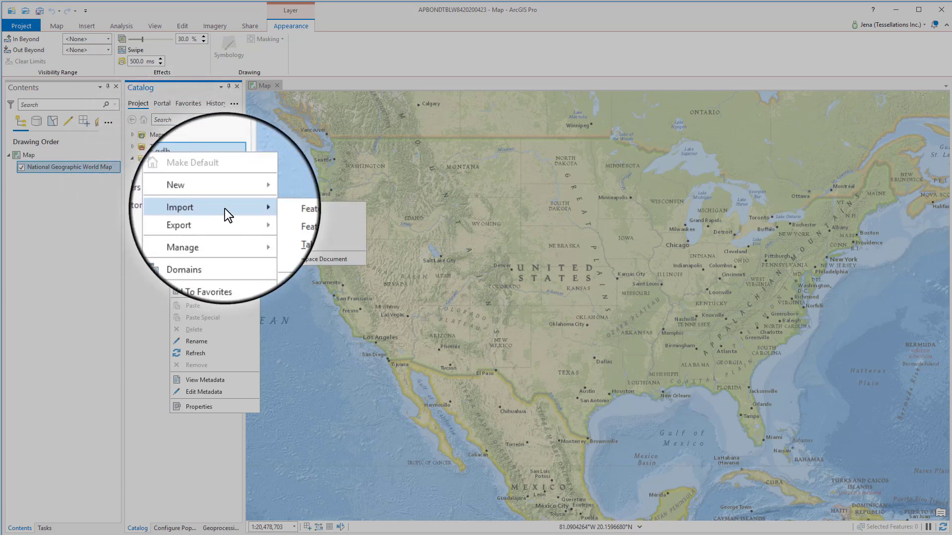
left_click(284, 231)
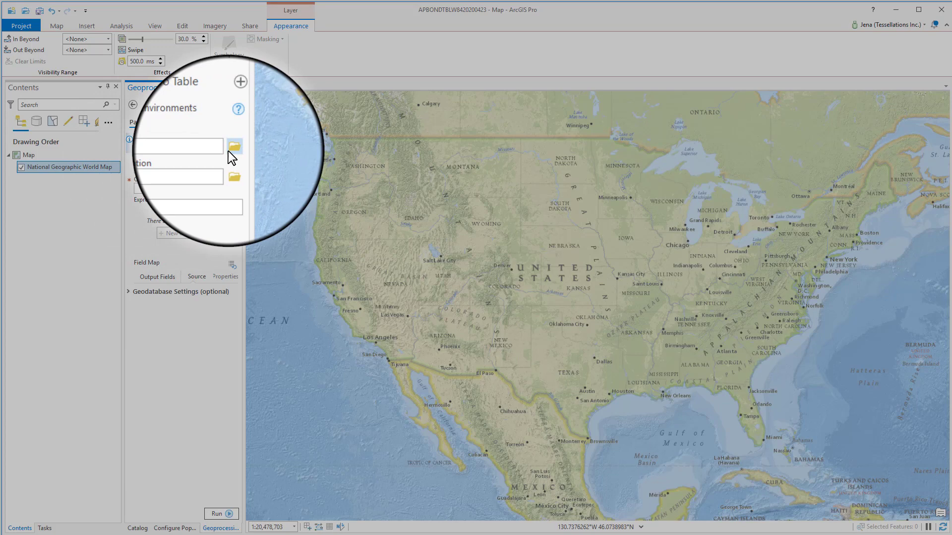
Import the AREACODES$ sheet of To_Import_AreaCodes.xlsx into Default.gdb as table US_AREACODE_WGS84.
left_click(232, 148)
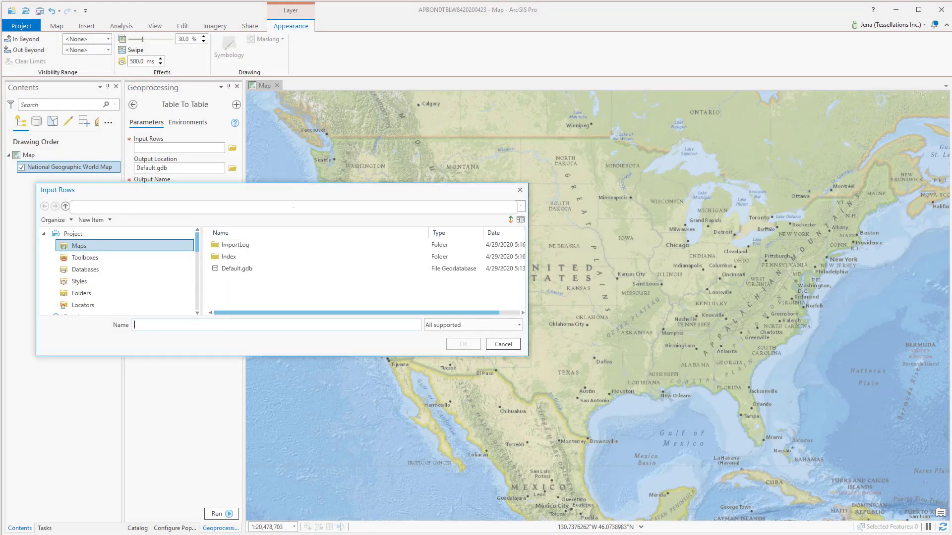
double_click(268, 257)
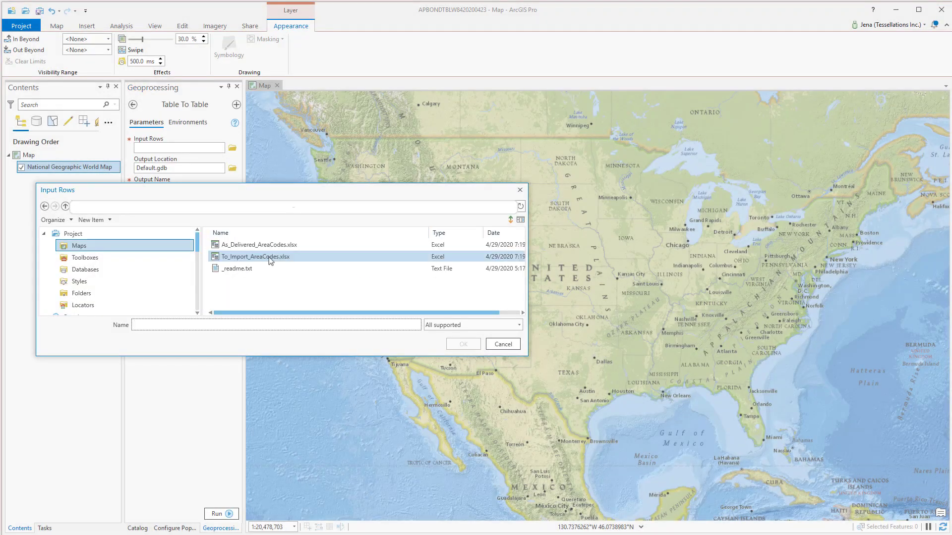
left_click(266, 258)
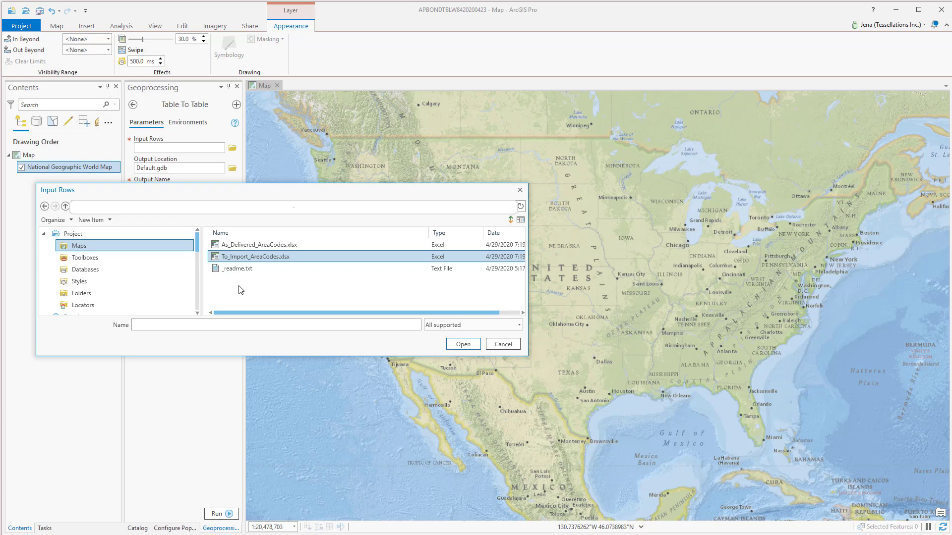
left_click(465, 345)
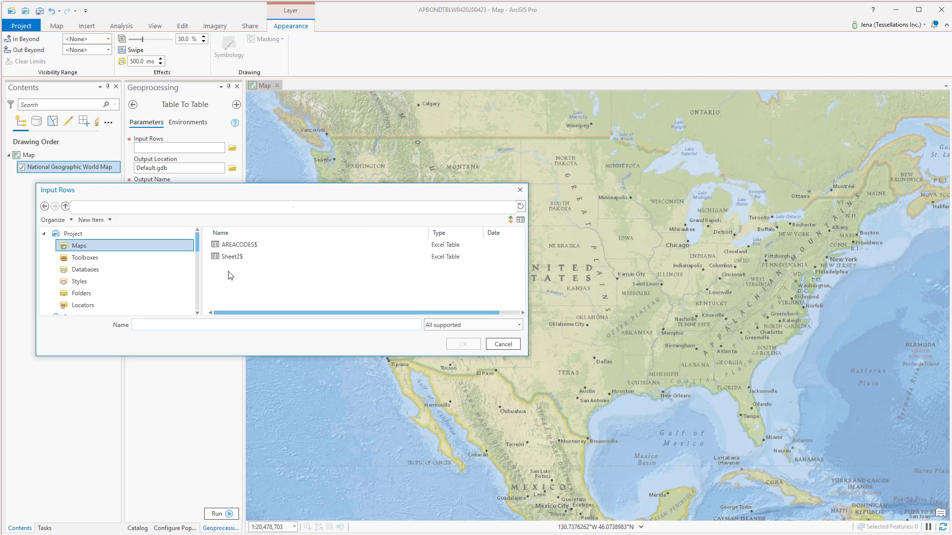
double_click(231, 245)
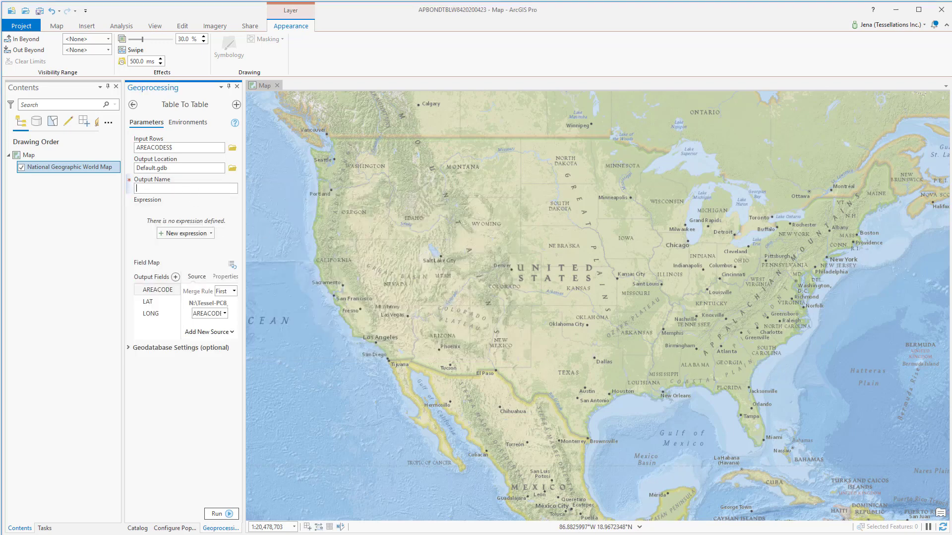
left_click(221, 514)
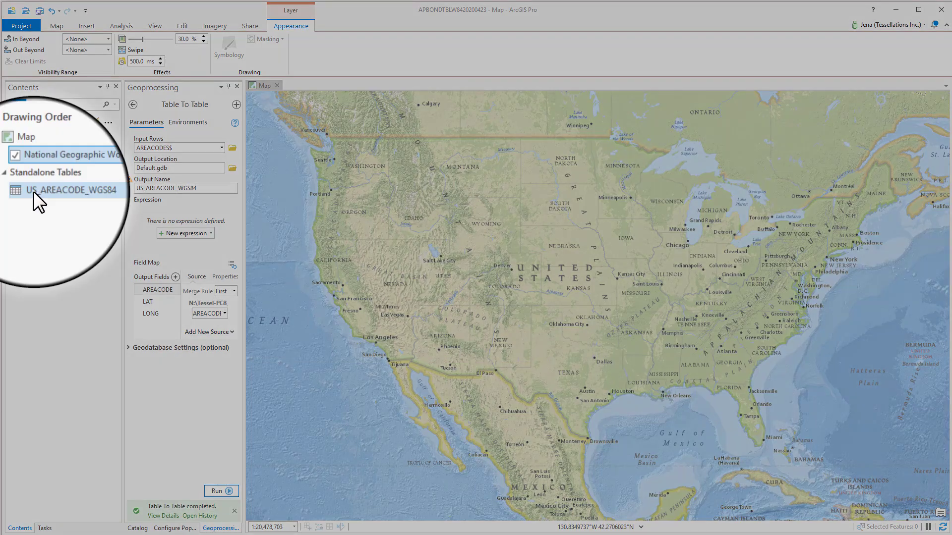
Select US_AREACODE_WGS84 in Contents and open its Fields view from the Data tab.
left_click(34, 192)
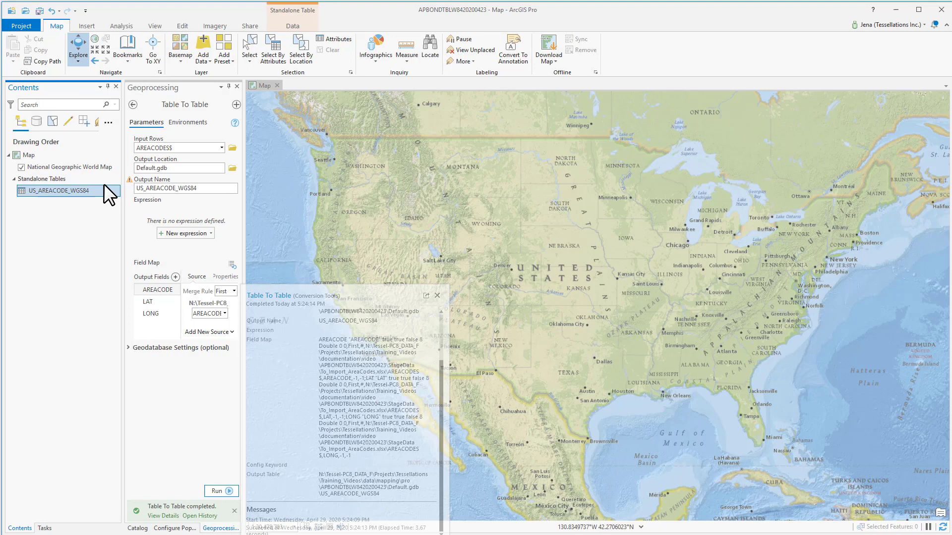
left_click(295, 26)
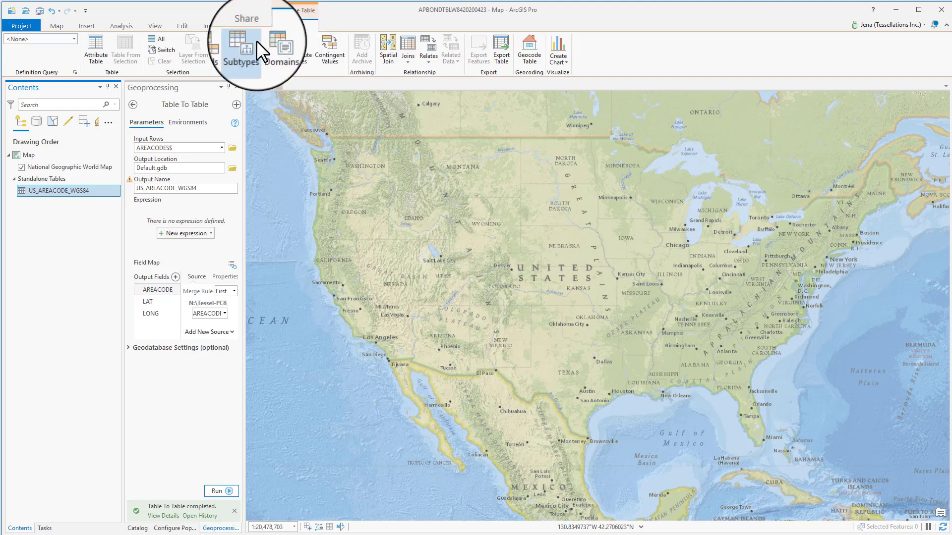
left_click(217, 55)
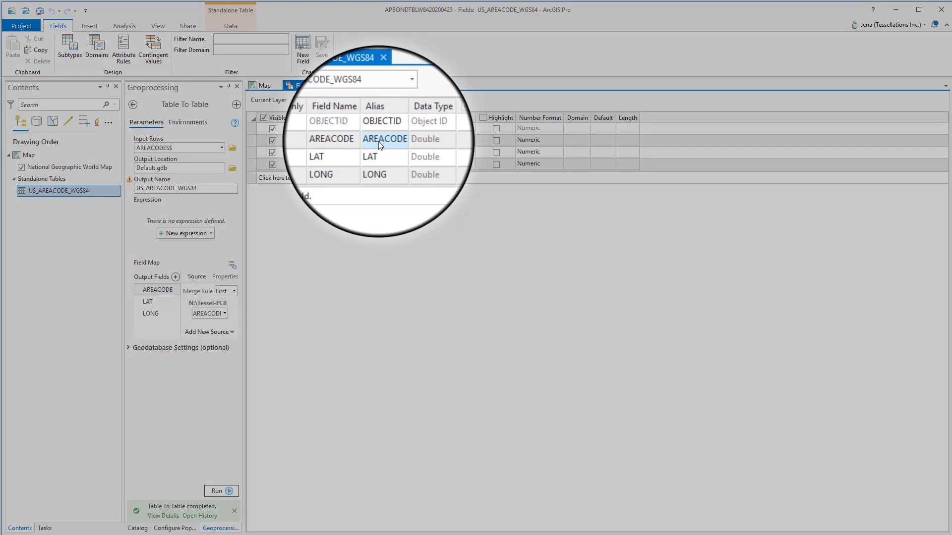
Edit the Alias cells so AREACODE, LAT and LONG read Area Code, Latitude and Longitude.
left_click_drag(347, 150, 349, 153)
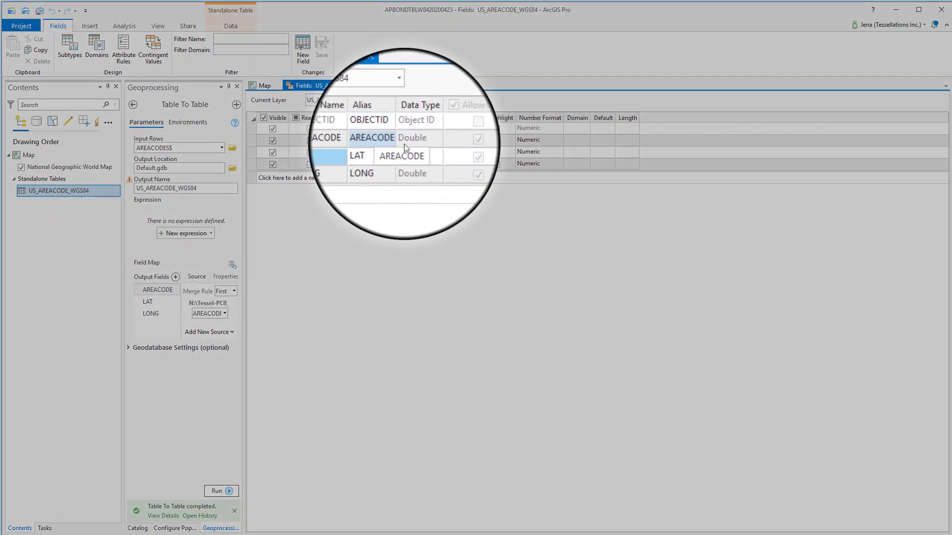
left_click(372, 142)
left_click(375, 141)
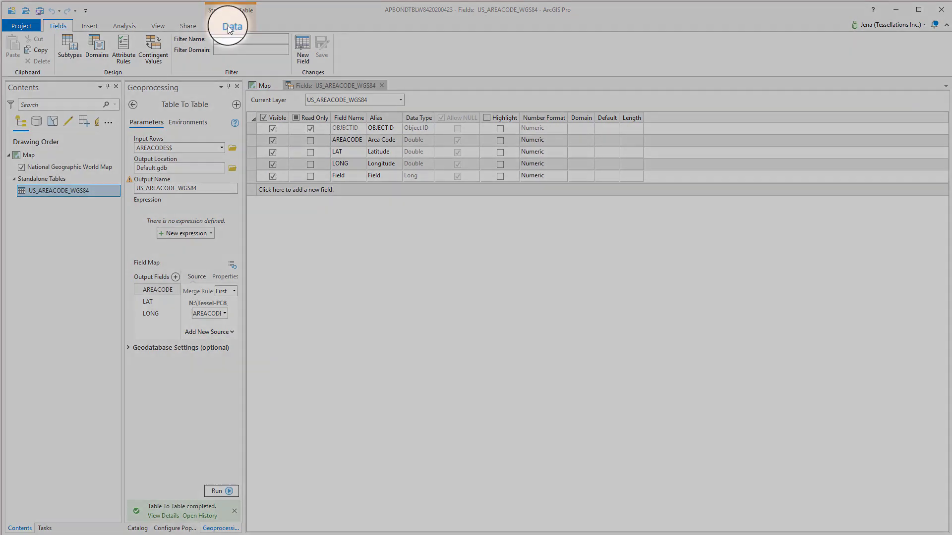
left_click(230, 26)
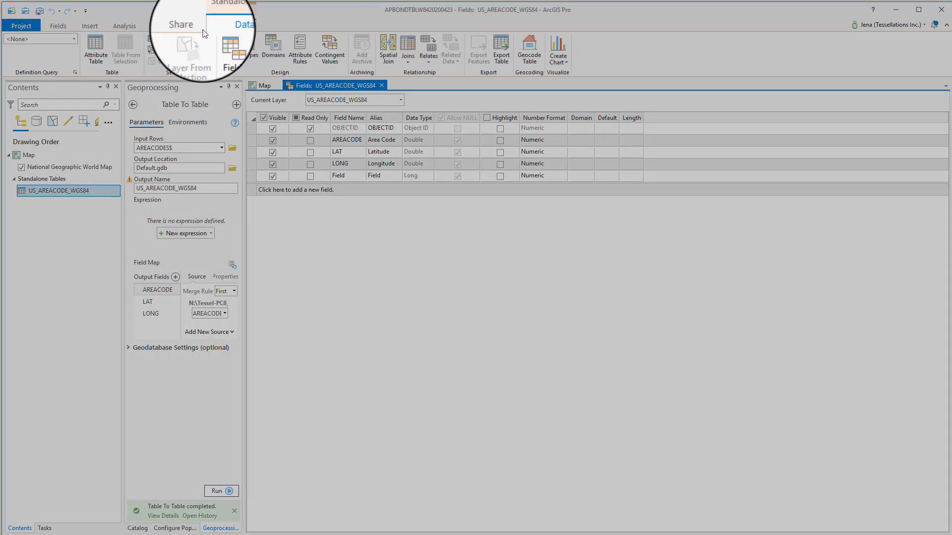
Open the US_AREACODE_WGS84 attribute table to check the Area Code, Latitude and Longitude headings.
left_click(88, 47)
right_click(63, 196)
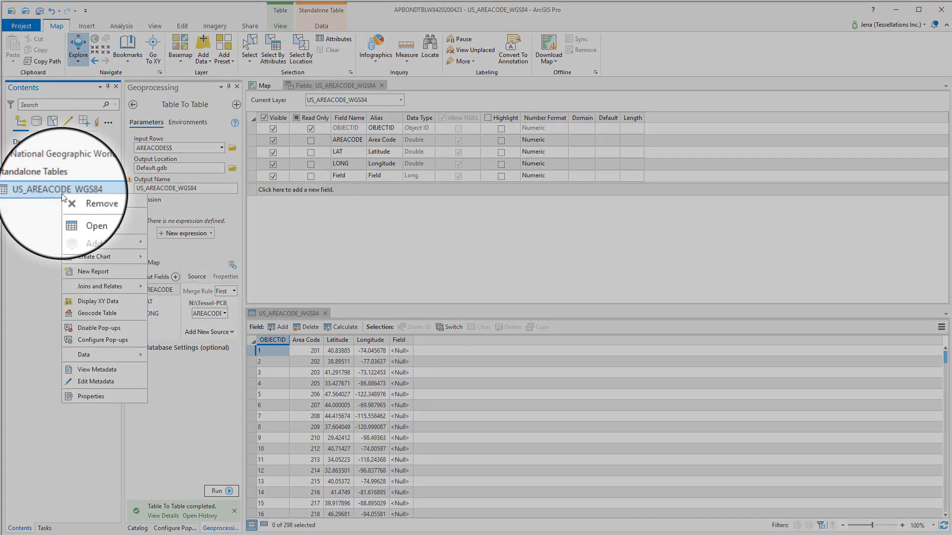
left_click(81, 221)
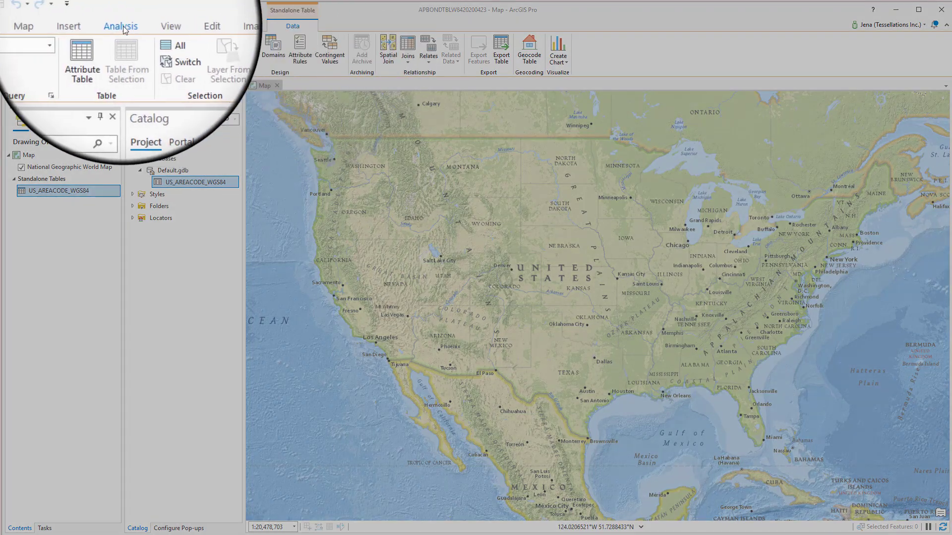
Search the Geoprocessing pane for 'x' and open the XY Table To Point tool.
left_click(121, 27)
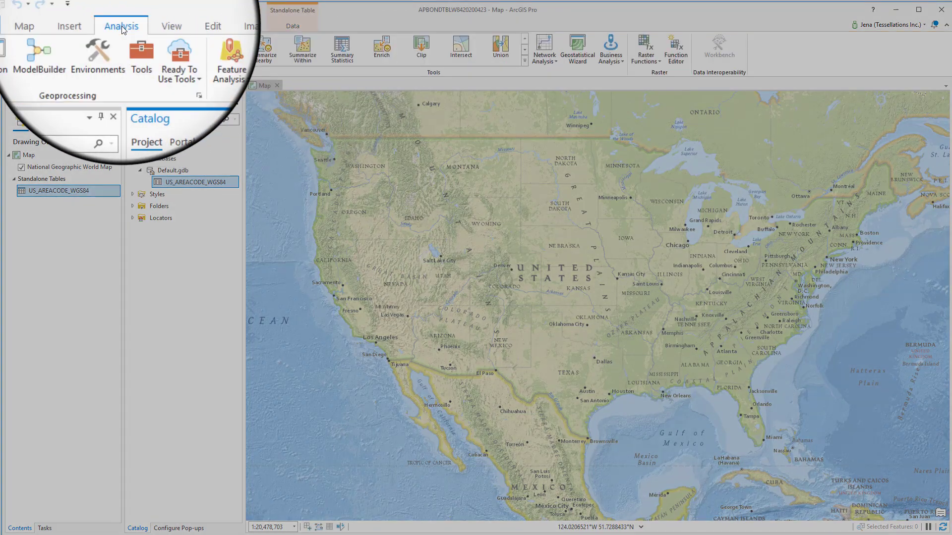
left_click(135, 51)
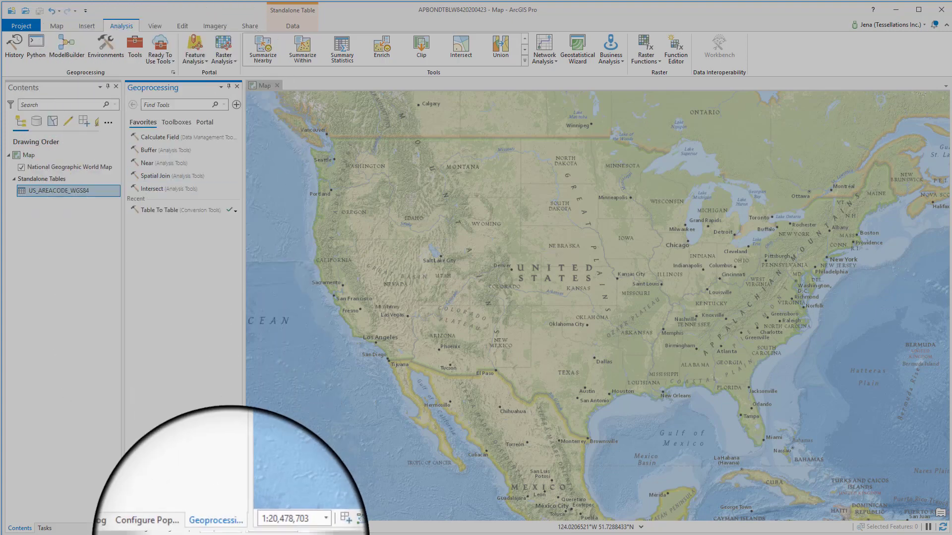
left_click(138, 530)
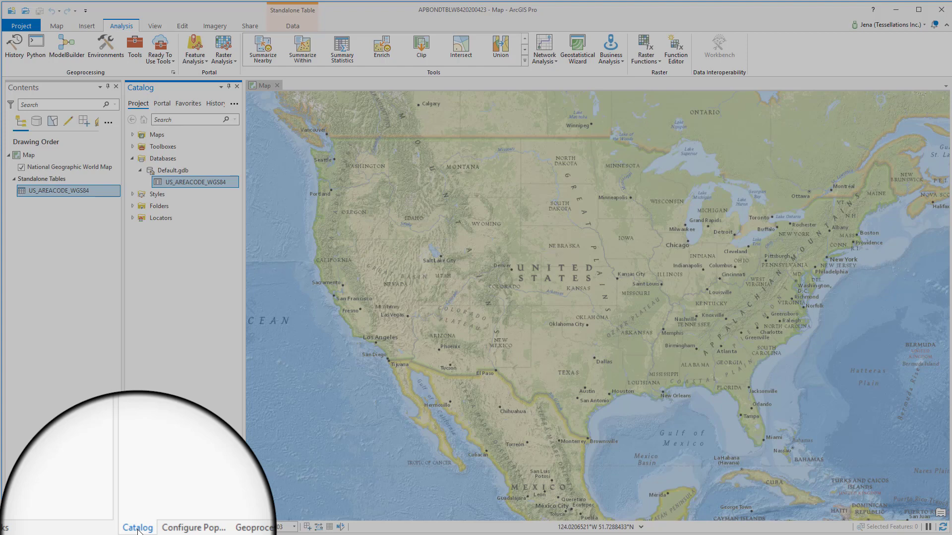
left_click(224, 530)
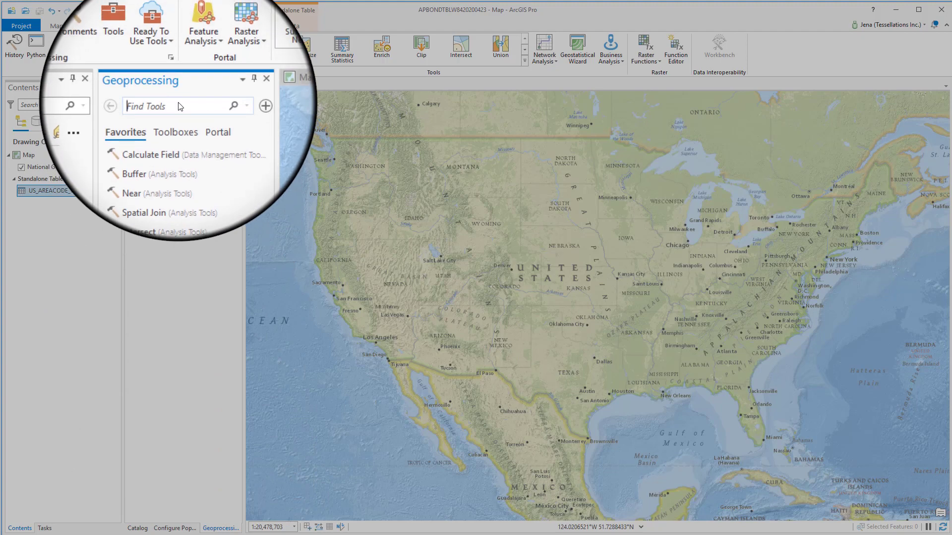
left_click(179, 107)
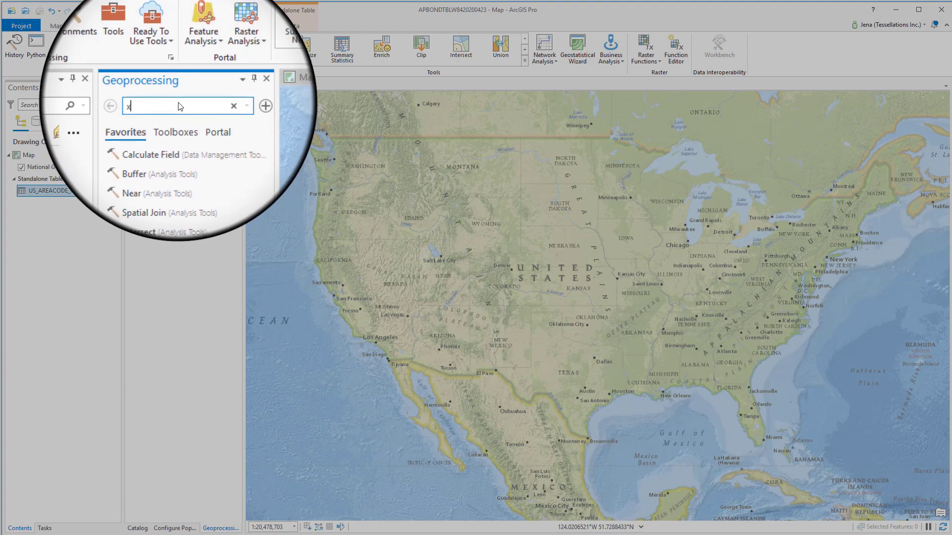
type("x")
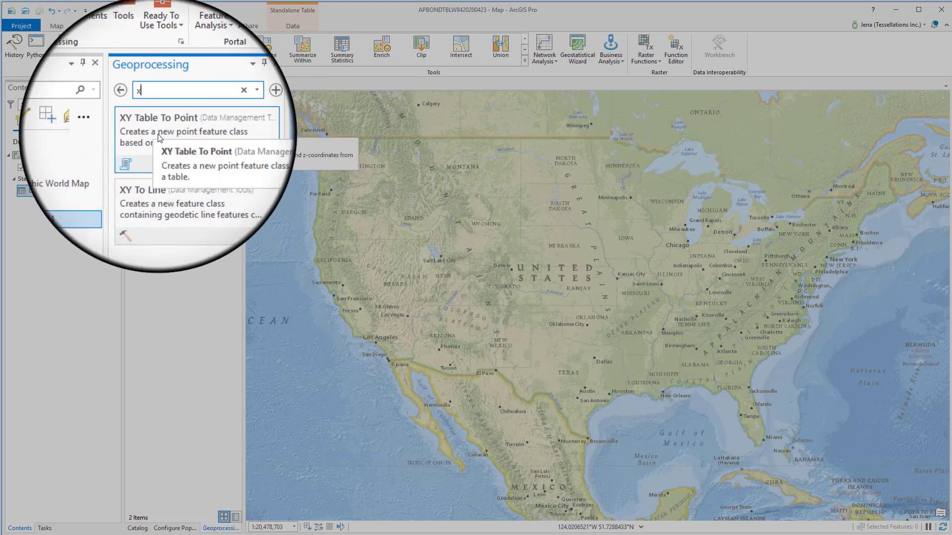
left_click(183, 132)
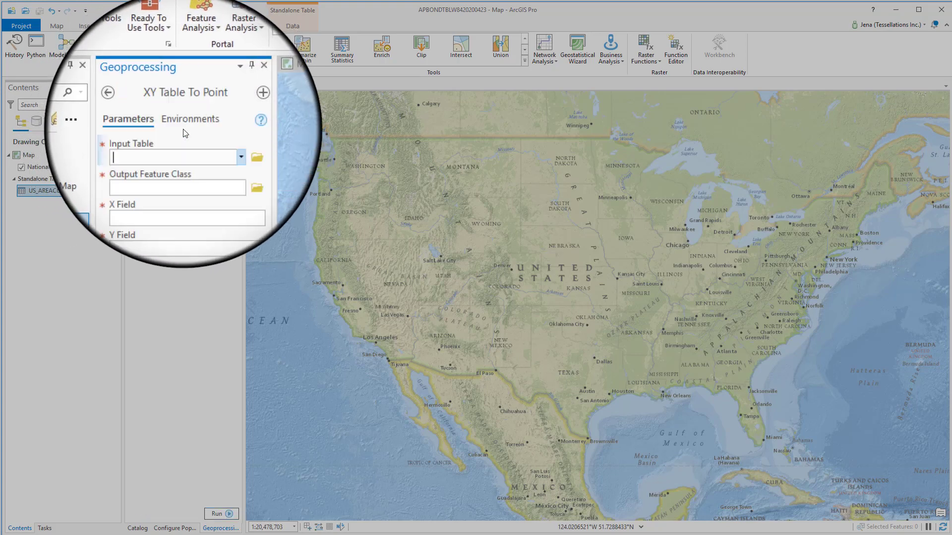
Run XY Table To Point on US_AREACODE_WGS84 with its auto-filled Longitude and Latitude fields.
left_click(221, 149)
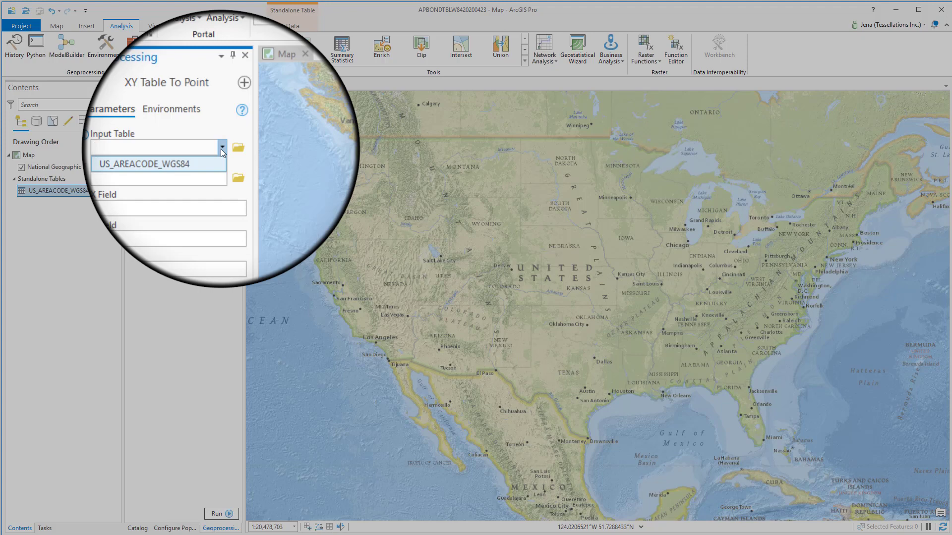
left_click(218, 158)
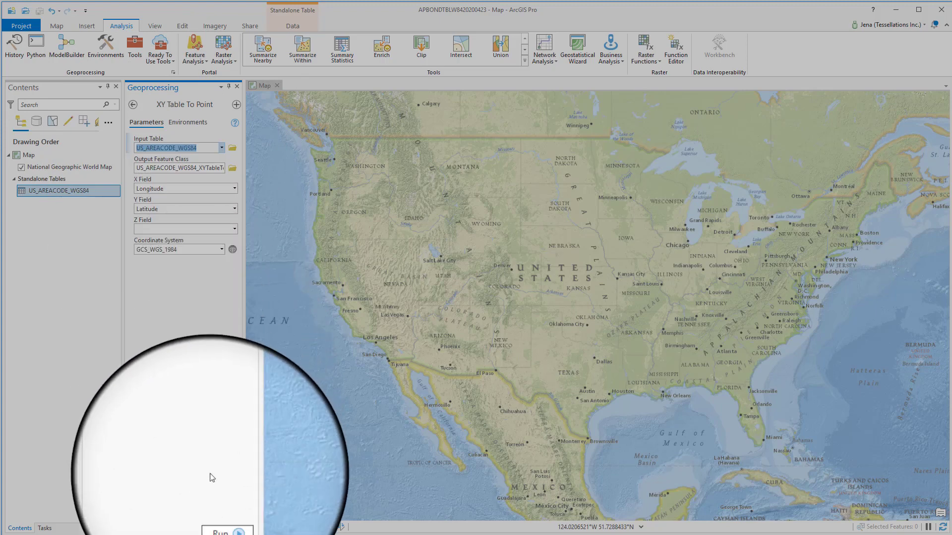
left_click(218, 483)
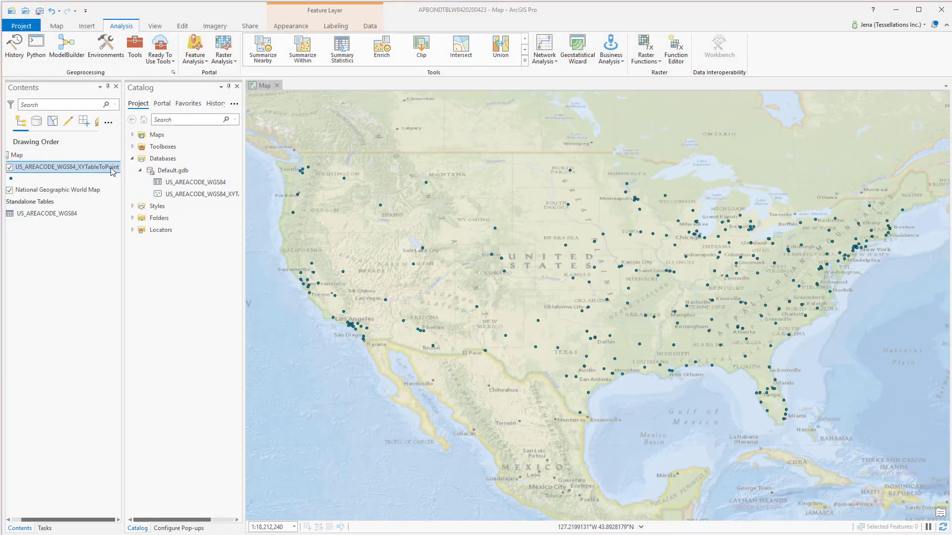
Rename the point layer to US Area Codes and open the 805 point's pop-up near Los Angeles.
left_click(63, 169)
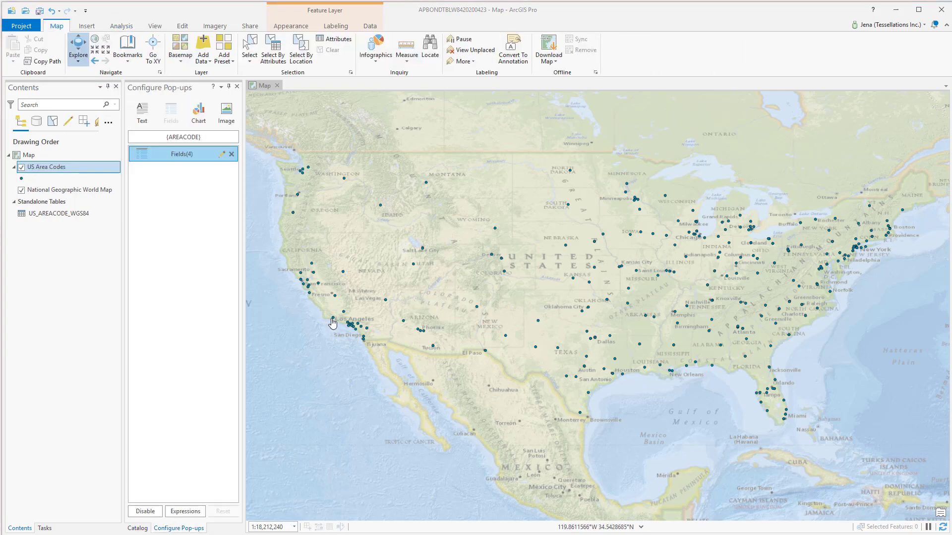
left_click(332, 323)
left_click(333, 321)
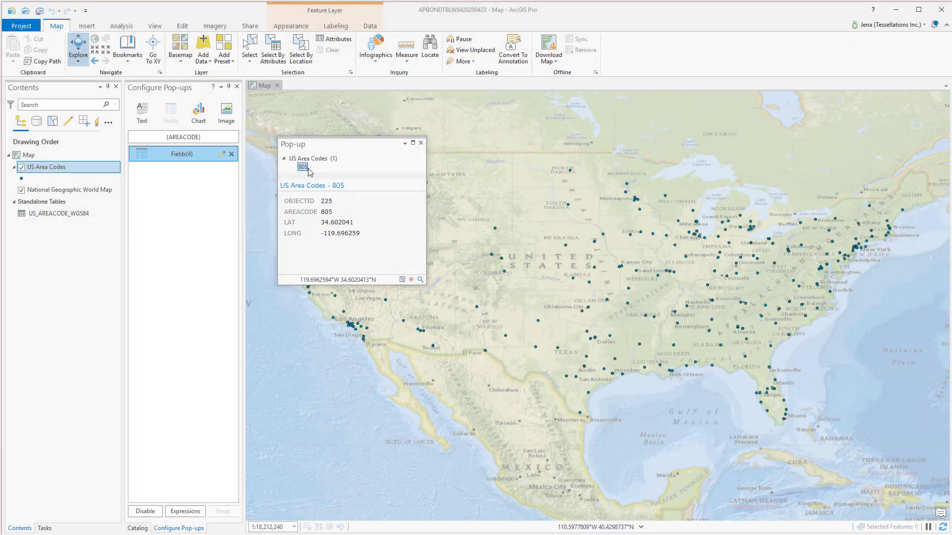
Prefix the pop-up title with 'Area Code ' so it reads Area Code {AREACODE}.
left_click(165, 143)
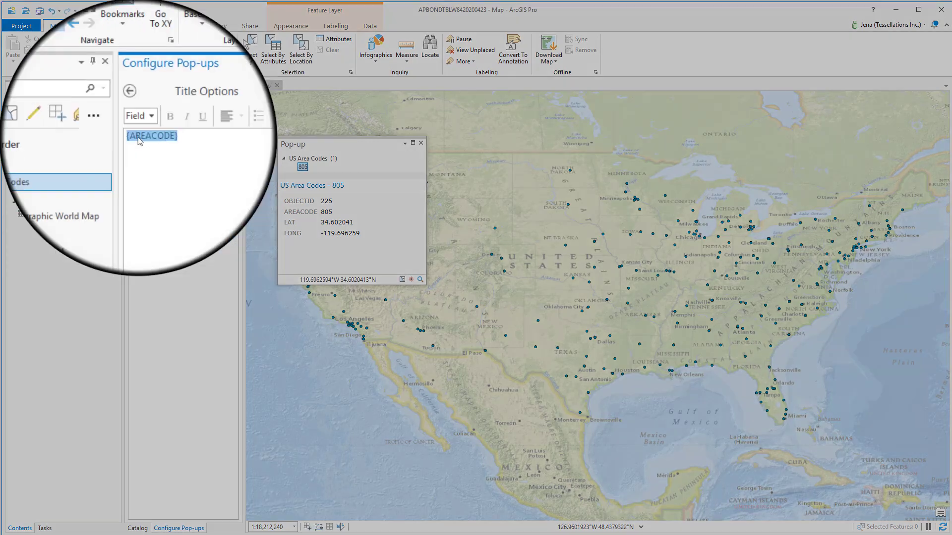
left_click(131, 137)
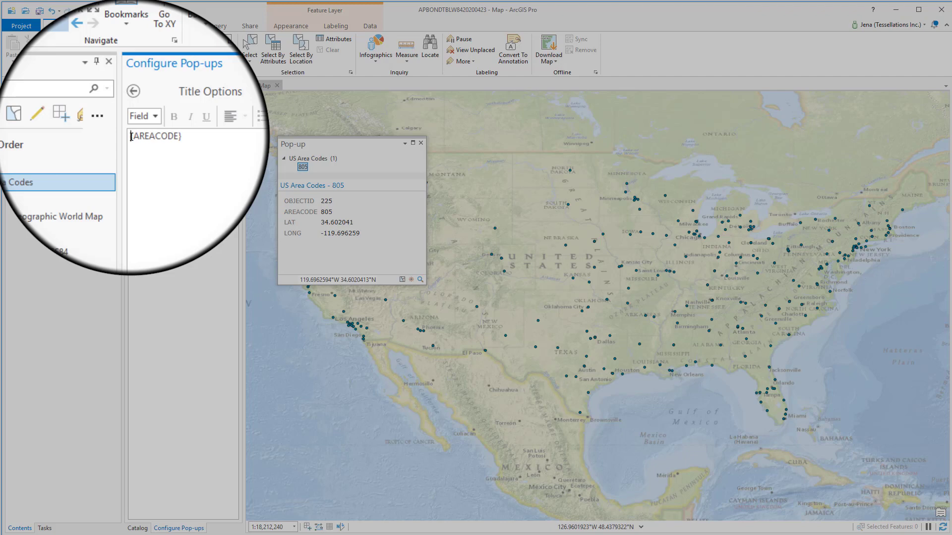
type("Area Code")
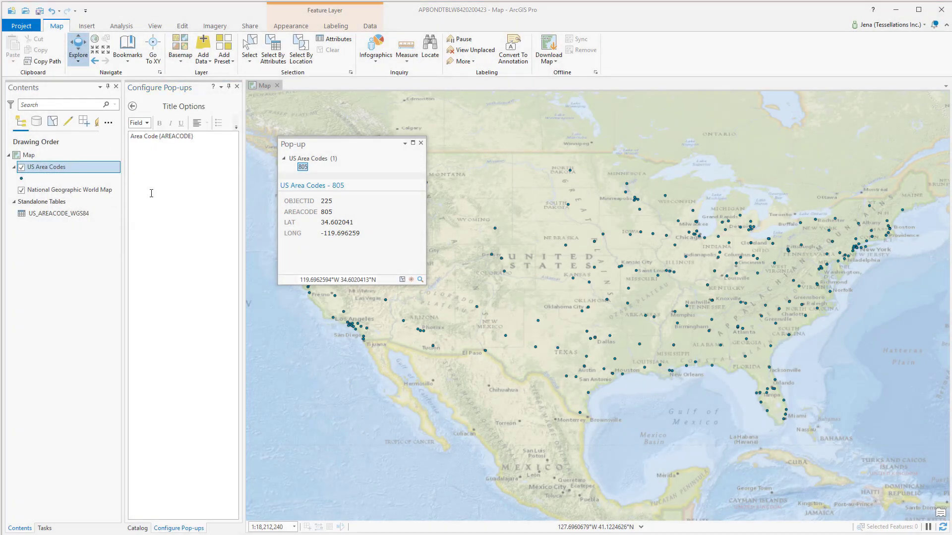
left_click(133, 106)
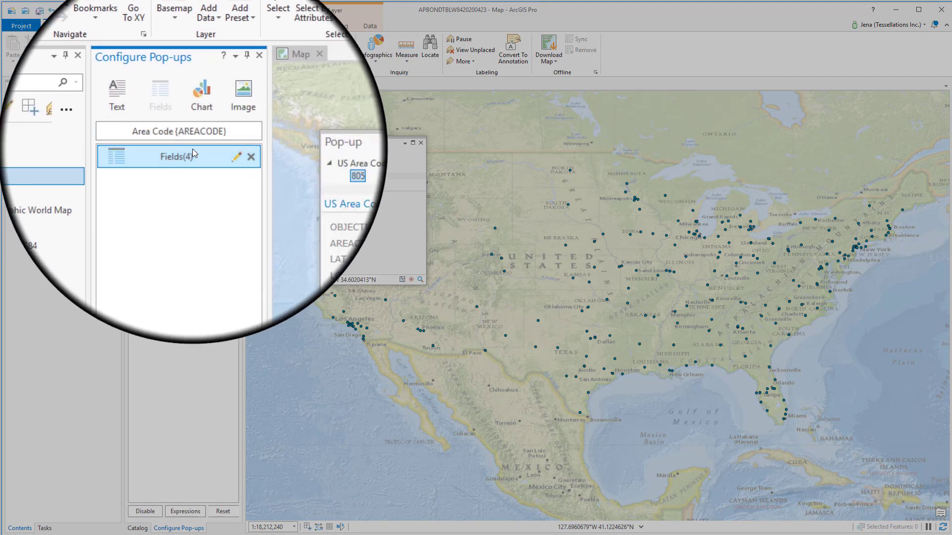
Uncheck OBJECTID and Area Code in the pop-up Fields options, keeping Latitude and Longitude.
left_click(226, 155)
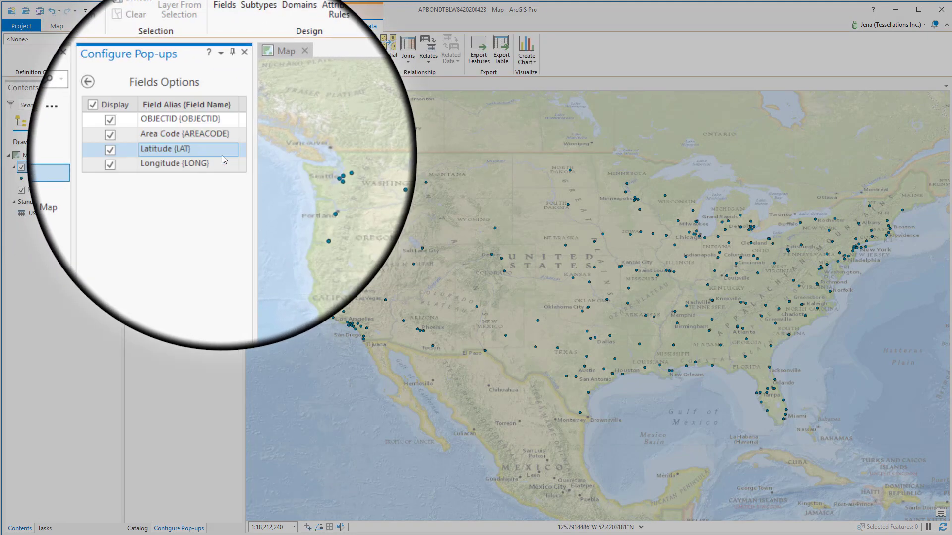
left_click(110, 121)
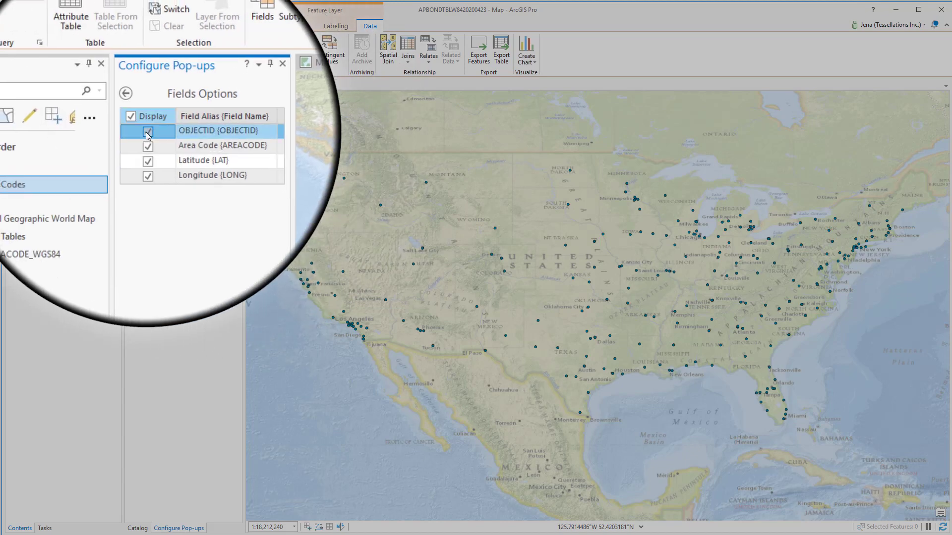
left_click(148, 132)
left_click(147, 146)
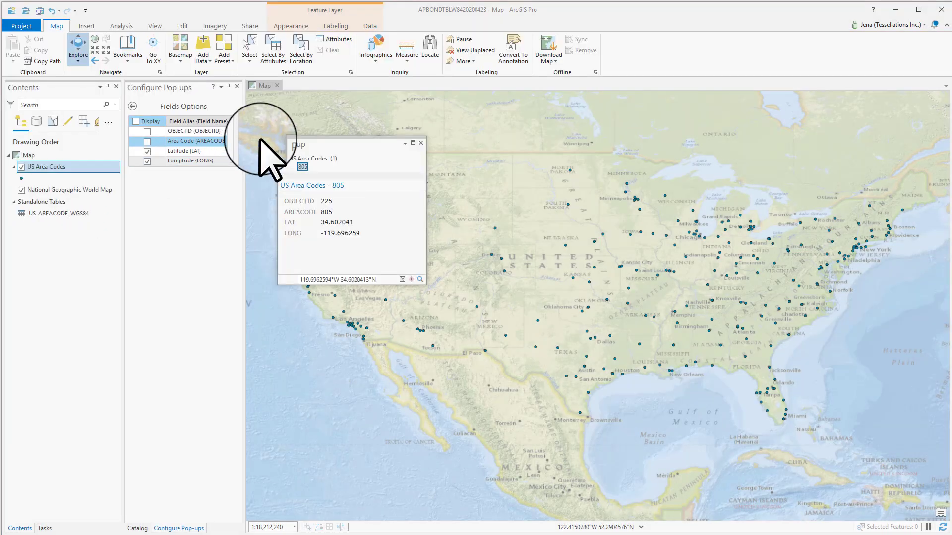
left_click(370, 26)
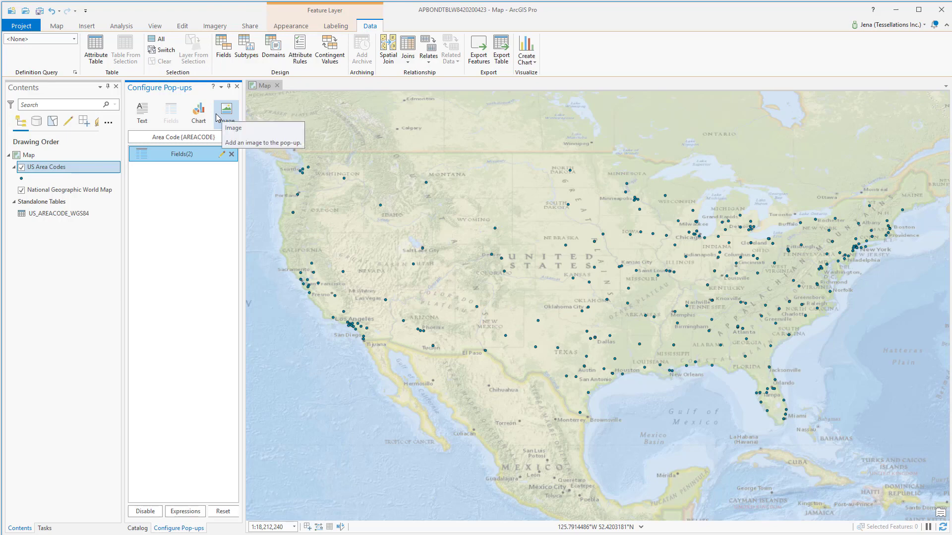
Open the Los Angeles-area point's pop-up showing the Area Code 805 title with Latitude and Longitude.
left_click(333, 318)
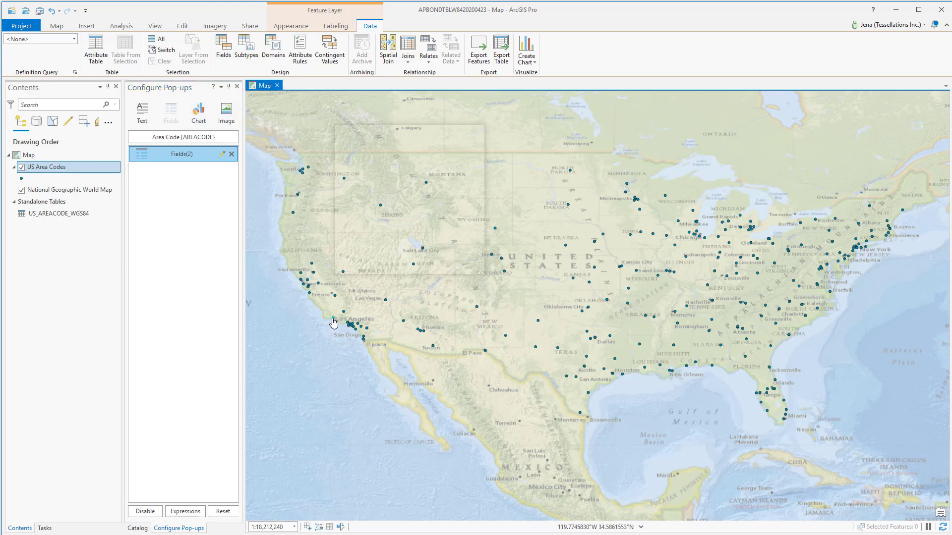